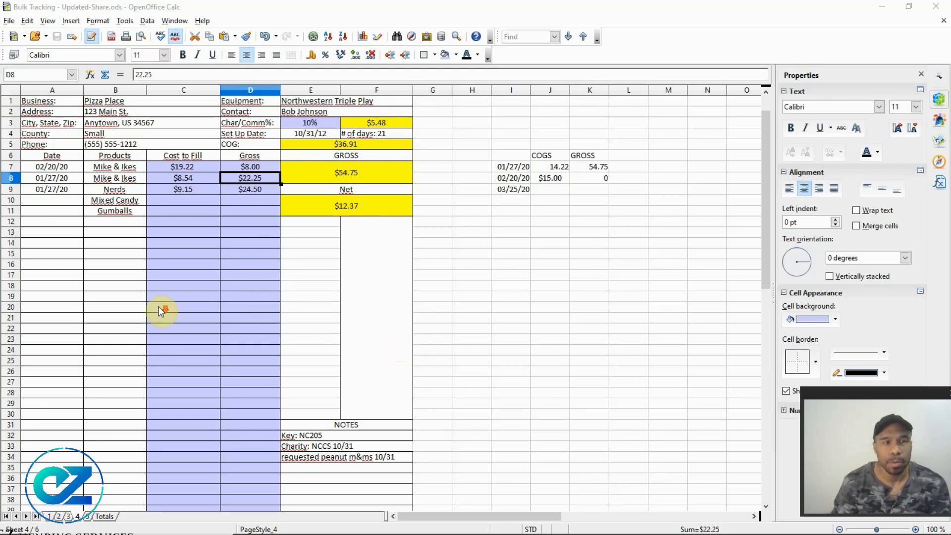
{"action": "scroll", "coordinate": [82, 325], "scroll_direction": "down", "scroll_amount": 2}
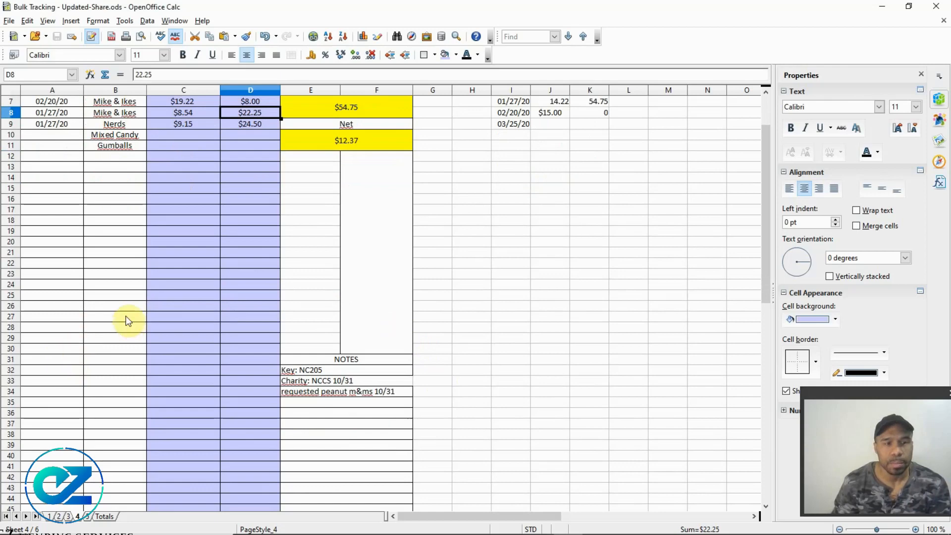
{"action": "left_click", "coordinate": [119, 274]}
{"action": "scroll", "coordinate": [121, 278], "scroll_direction": "up", "scroll_amount": 1}
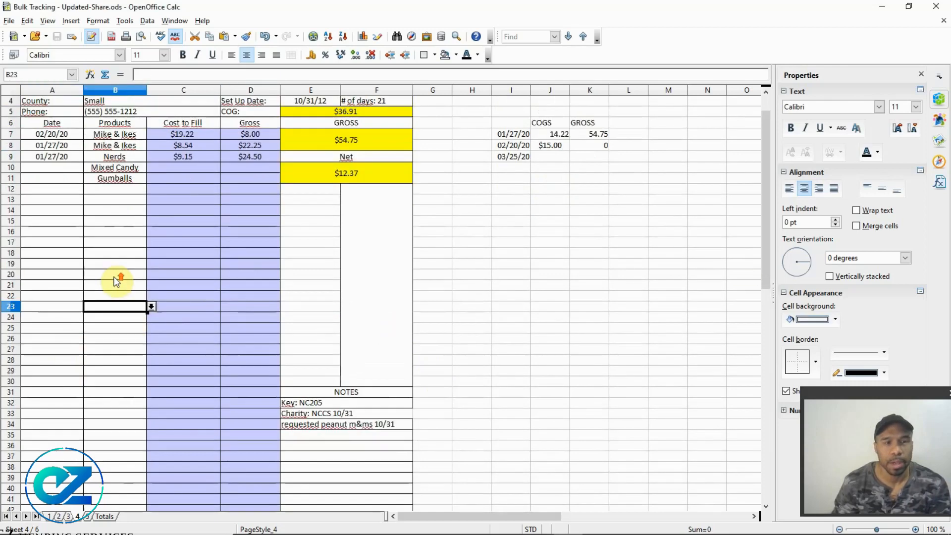
{"action": "left_click", "coordinate": [107, 200]}
{"action": "left_click", "coordinate": [113, 188]}
{"action": "left_click", "coordinate": [124, 221]}
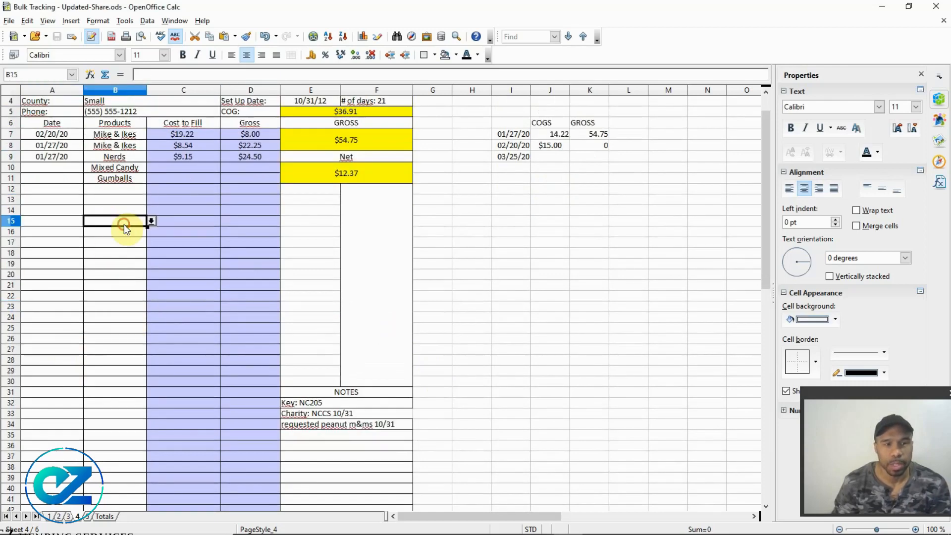
{"action": "left_click", "coordinate": [120, 251]}
{"action": "left_click", "coordinate": [121, 297]}
{"action": "scroll", "coordinate": [120, 299], "scroll_direction": "down", "scroll_amount": 3}
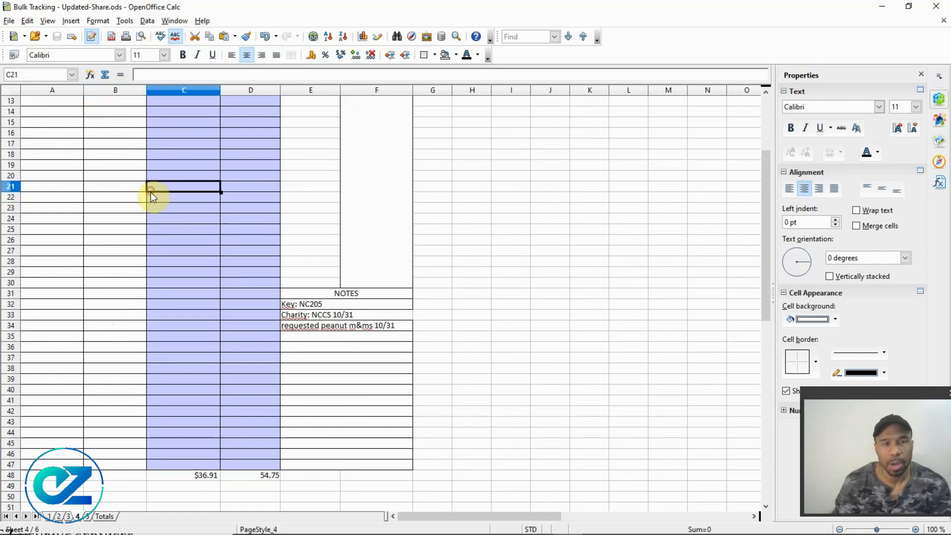
Check which product options the selection list of cell B21 in the Products column offers.
{"action": "left_click_drag", "start_coordinate": [150, 192], "coordinate": [130, 187]}
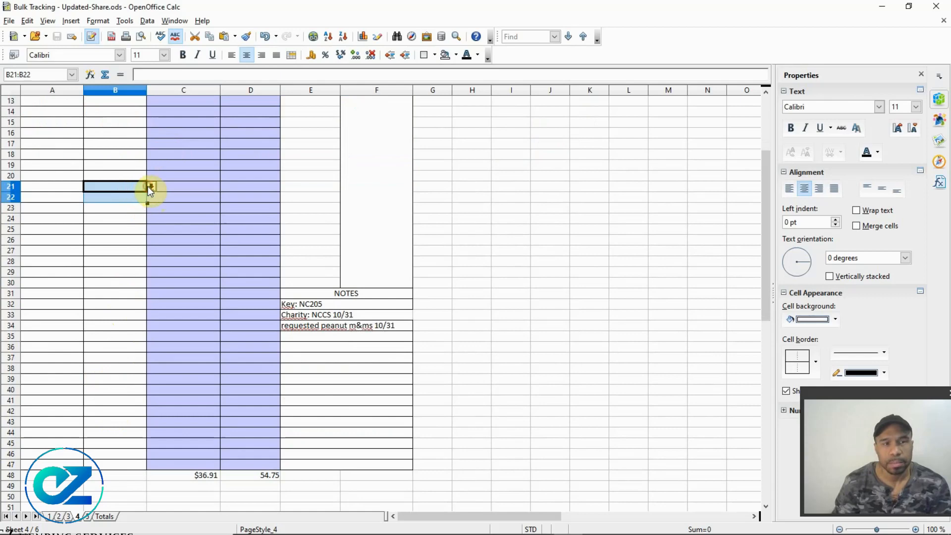
{"action": "left_click", "coordinate": [149, 186]}
{"action": "scroll", "coordinate": [117, 235], "scroll_direction": "down", "scroll_amount": 1}
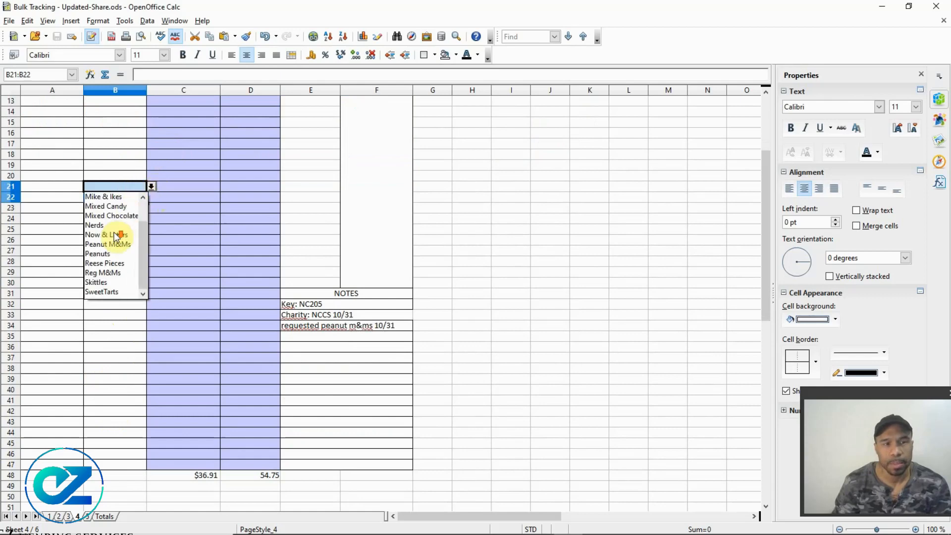
{"action": "scroll", "coordinate": [115, 231], "scroll_direction": "up", "scroll_amount": 1}
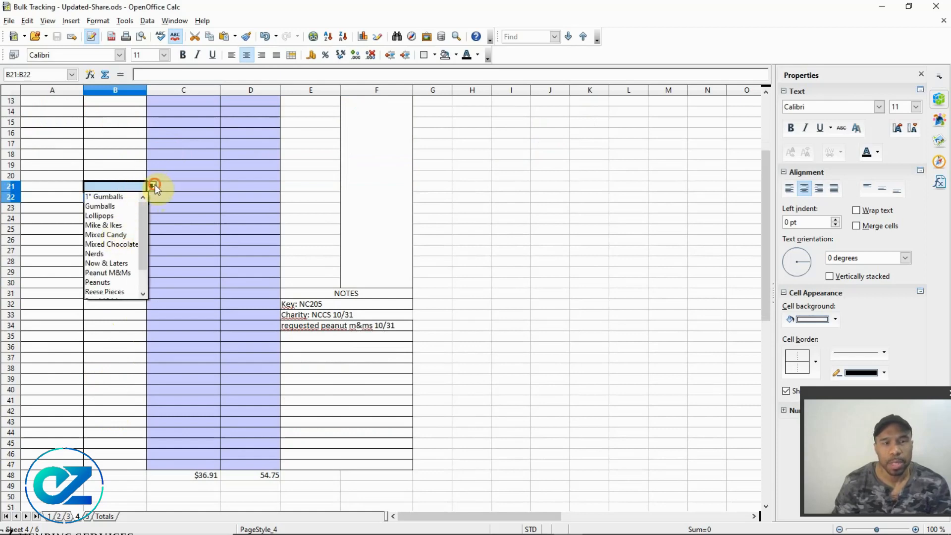
{"action": "left_click", "coordinate": [154, 184]}
{"action": "left_click", "coordinate": [122, 218]}
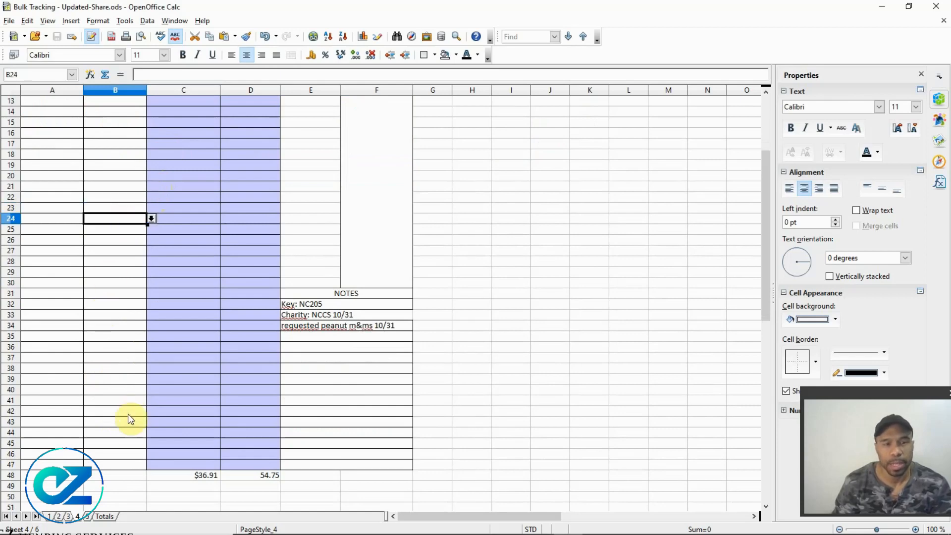
{"action": "scroll", "coordinate": [116, 292], "scroll_direction": "up", "scroll_amount": 4}
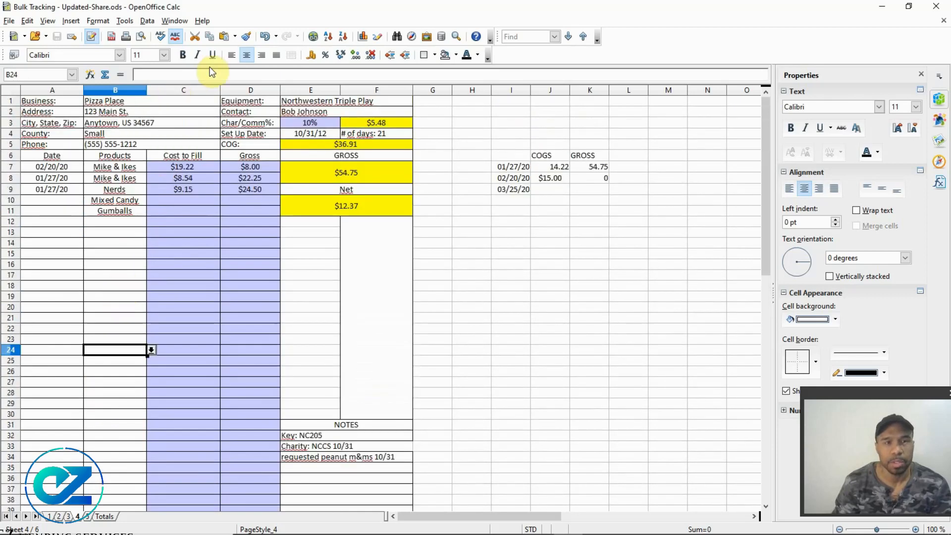
{"action": "left_click", "coordinate": [147, 22]}
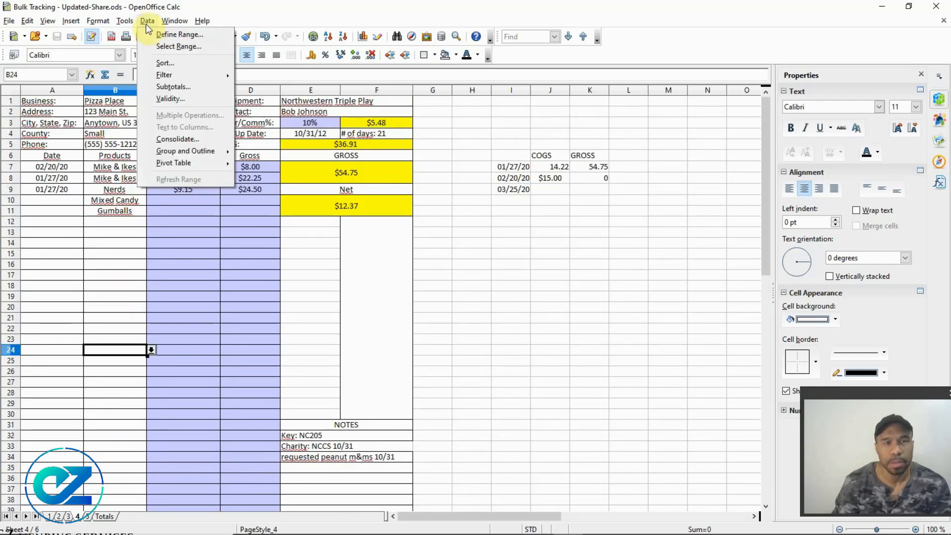
{"action": "left_click", "coordinate": [168, 98]}
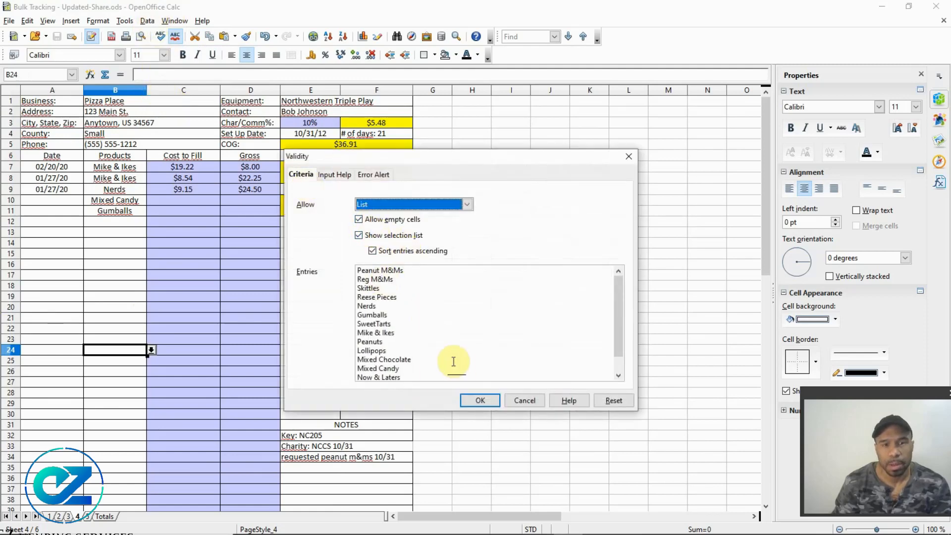
{"action": "left_click", "coordinate": [402, 377]}
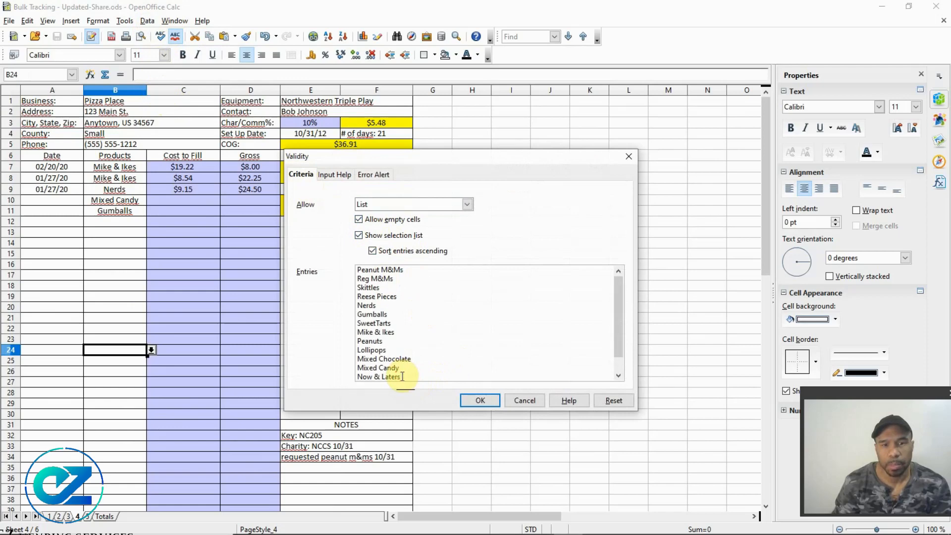
{"action": "key", "text": "Return"}
{"action": "type", "text": "1\" Gumballs"}
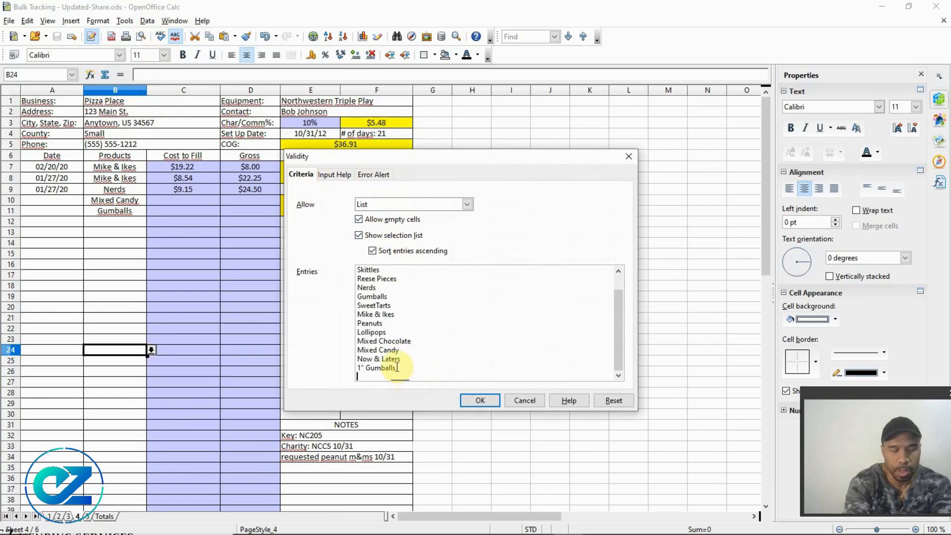
{"action": "key", "text": "Return"}
{"action": "type", "text": "Locatio"}
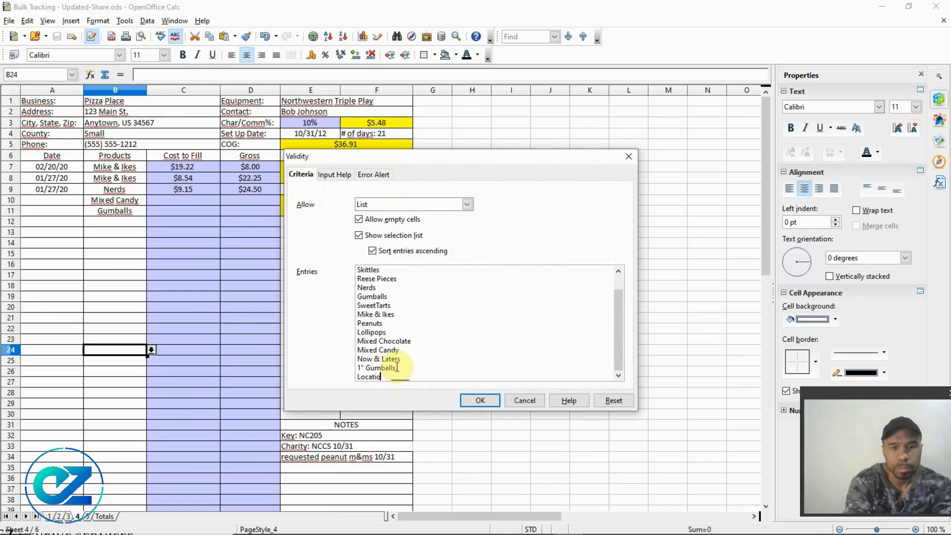
{"action": "type", "text": "n Cost"}
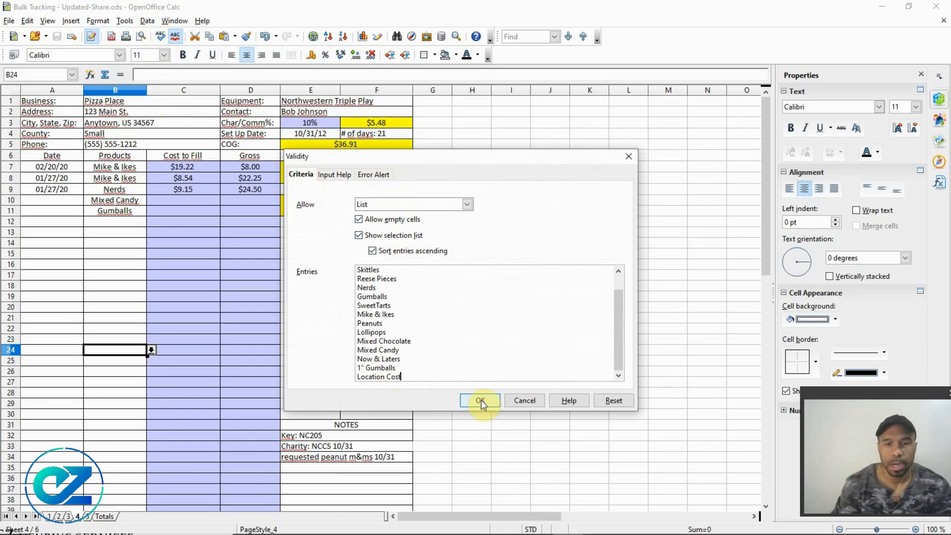
{"action": "left_click", "coordinate": [517, 400]}
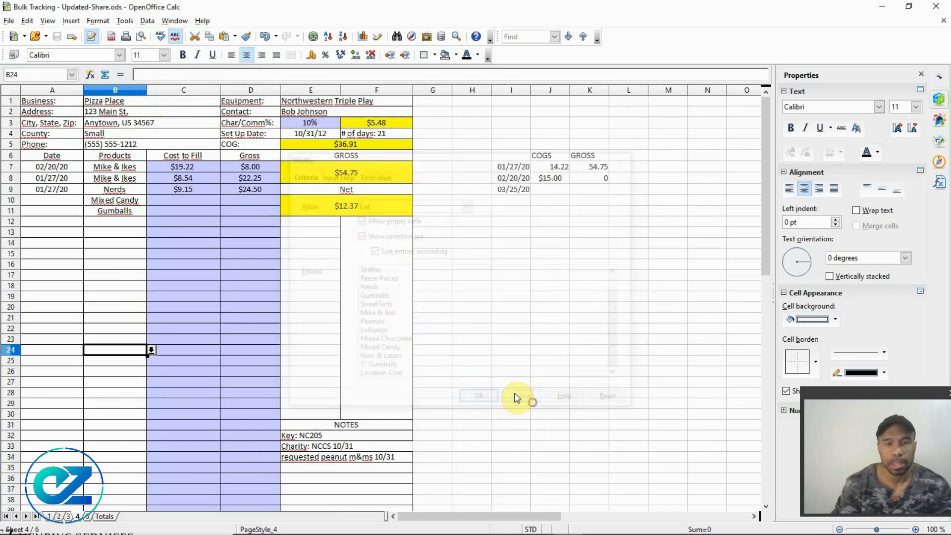
{"action": "left_click", "coordinate": [119, 166]}
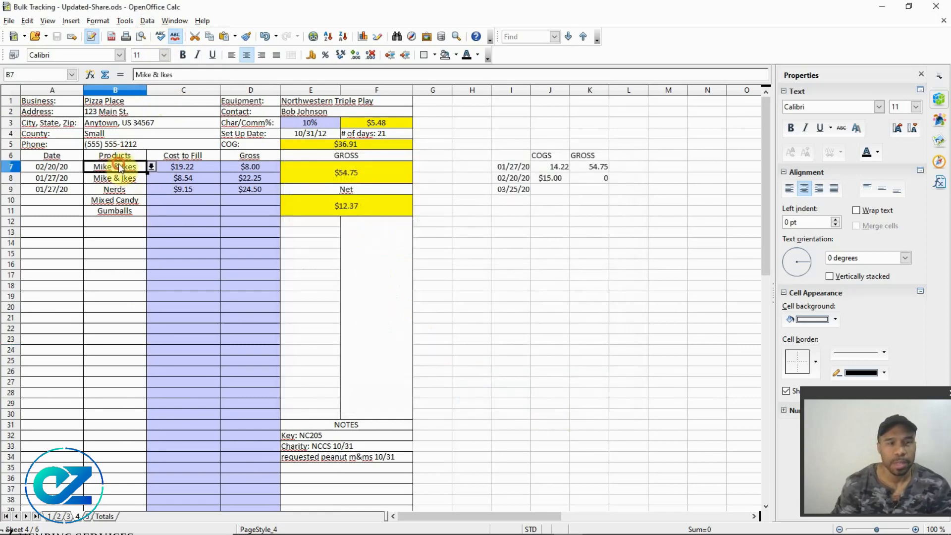
{"action": "left_click_drag", "start_coordinate": [119, 167], "coordinate": [128, 483]}
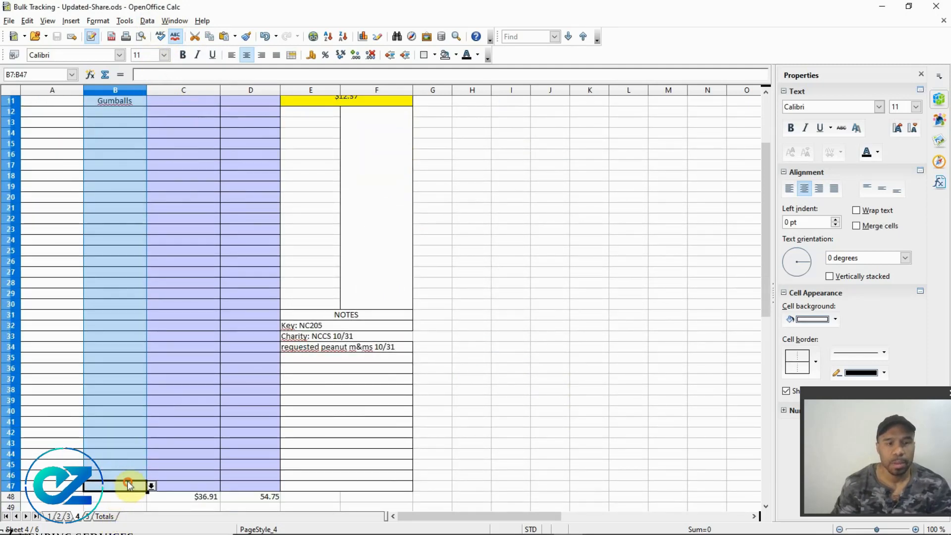
{"action": "left_click", "coordinate": [121, 445]}
Add "Location Cost" as a new entry at the end of the validity list for cell B47.
{"action": "left_click", "coordinate": [101, 487]}
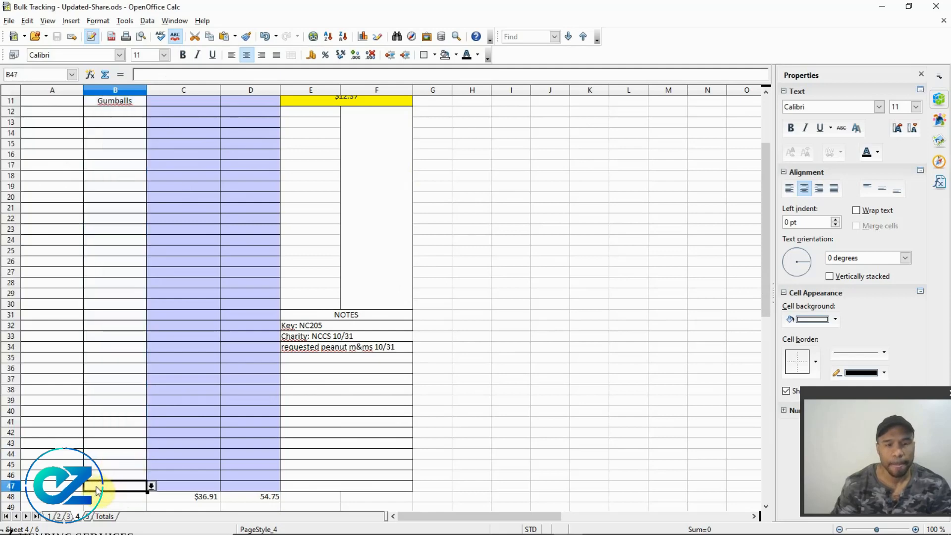
{"action": "scroll", "coordinate": [113, 436], "scroll_direction": "up", "scroll_amount": 1}
{"action": "scroll", "coordinate": [113, 436], "scroll_direction": "up", "scroll_amount": 2}
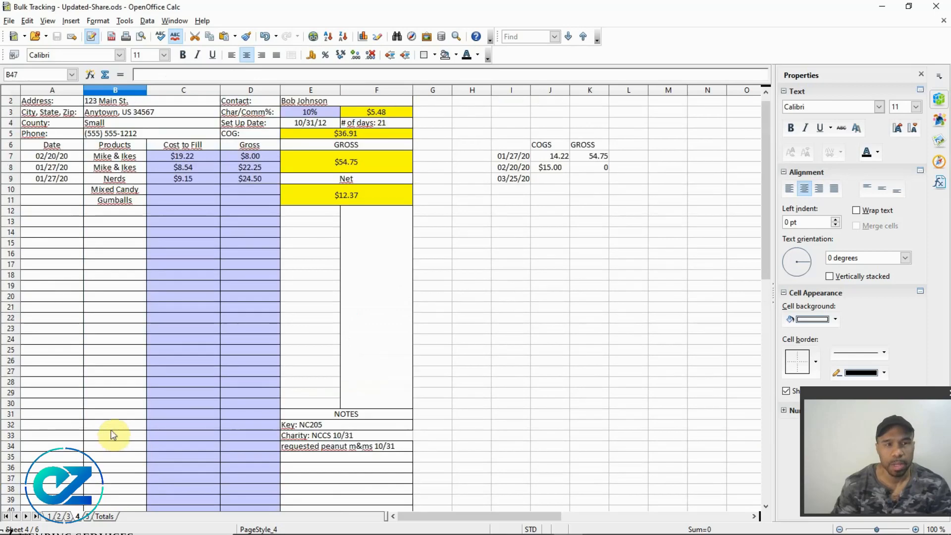
{"action": "scroll", "coordinate": [126, 326], "scroll_direction": "down", "scroll_amount": 4}
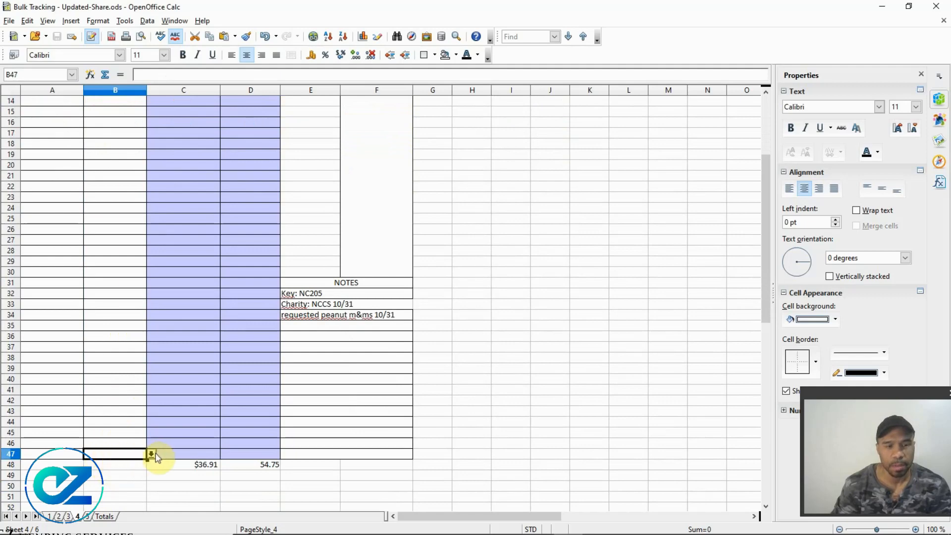
{"action": "left_click", "coordinate": [146, 25]}
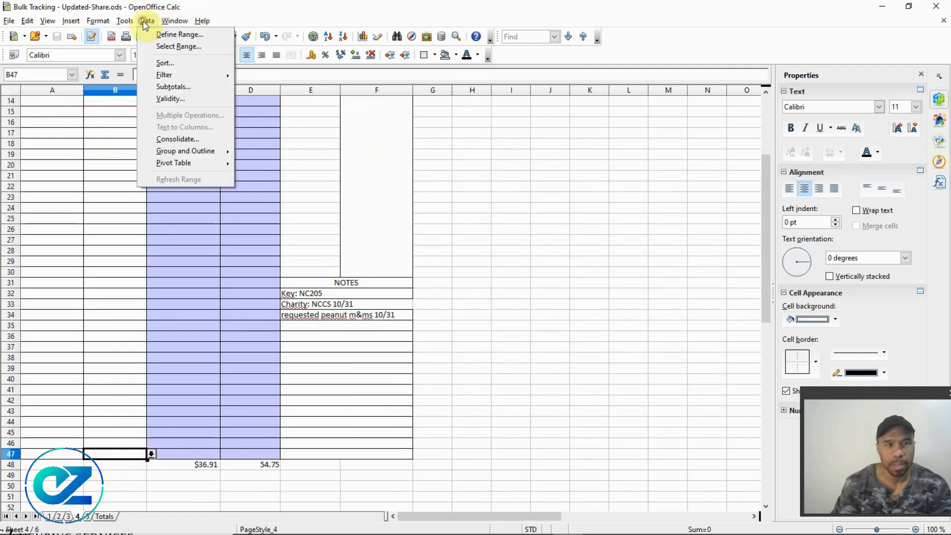
{"action": "left_click", "coordinate": [163, 97]}
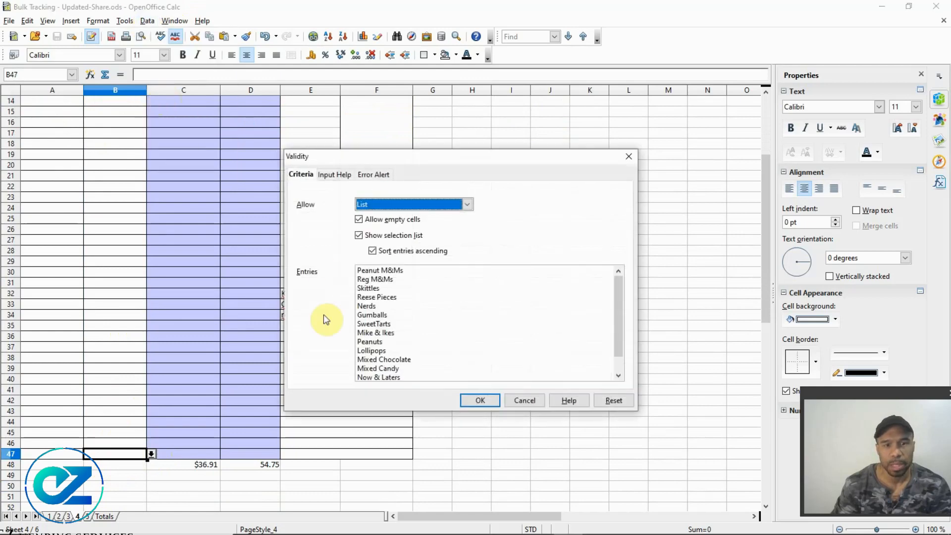
{"action": "left_click", "coordinate": [402, 360]}
{"action": "scroll", "coordinate": [401, 368], "scroll_direction": "down", "scroll_amount": 1}
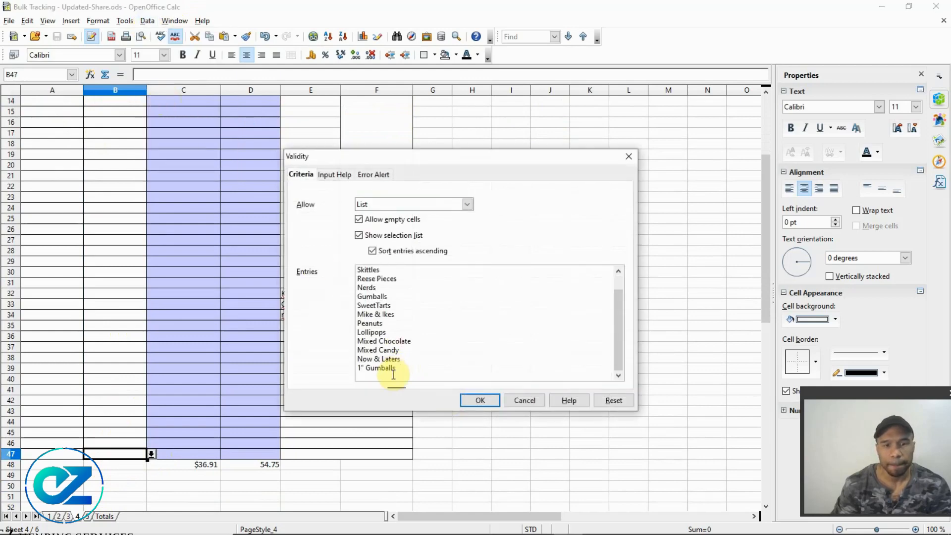
{"action": "left_click", "coordinate": [393, 375]}
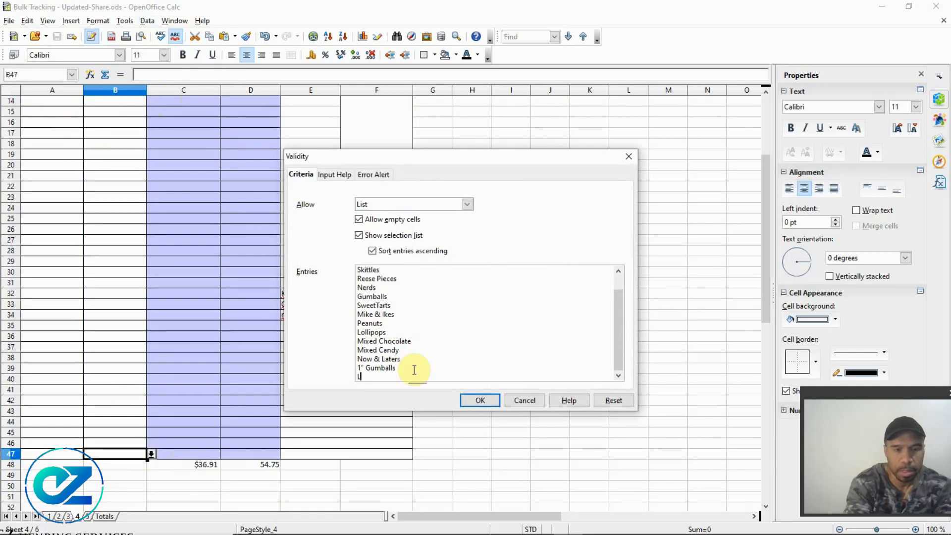
{"action": "type", "text": "Location Cost"}
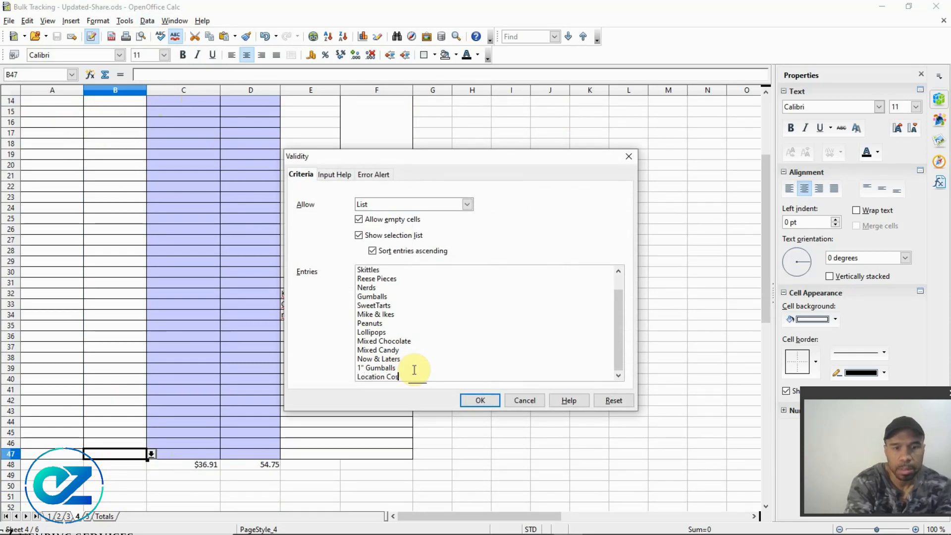
{"action": "left_click", "coordinate": [480, 401]}
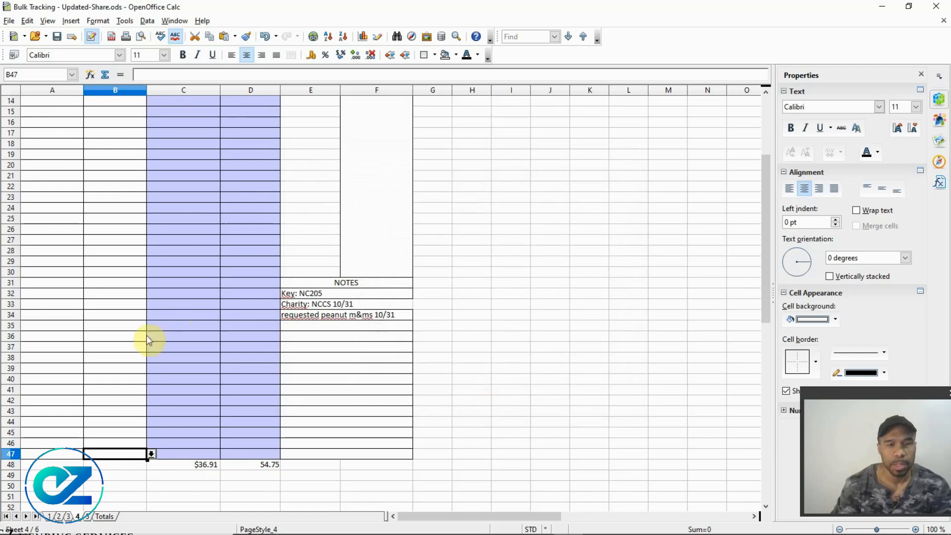
Set the product in cell B47 to "Location Cost" from its selection list.
{"action": "scroll", "coordinate": [149, 337], "scroll_direction": "up", "scroll_amount": 5}
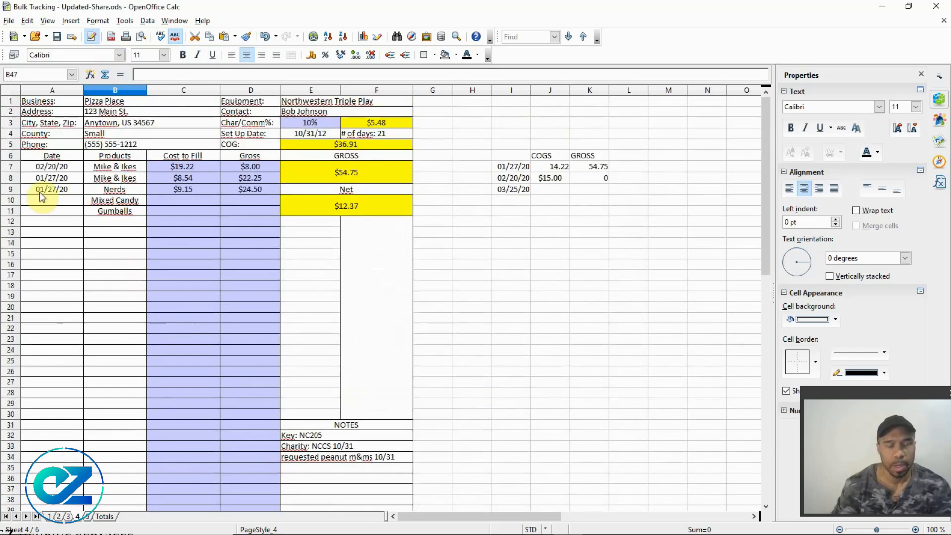
{"action": "scroll", "coordinate": [102, 248], "scroll_direction": "down", "scroll_amount": 5}
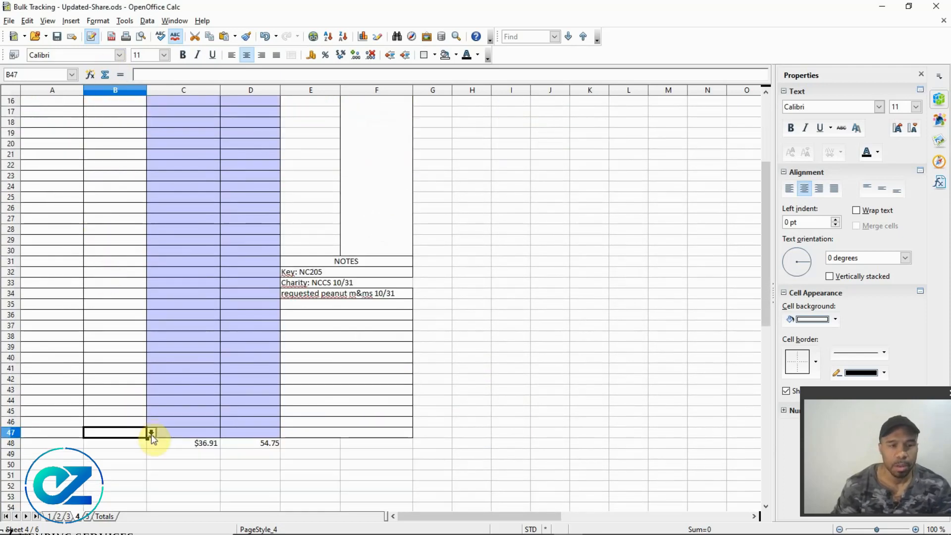
{"action": "left_click", "coordinate": [152, 432]}
{"action": "scroll", "coordinate": [129, 391], "scroll_direction": "down", "scroll_amount": 2}
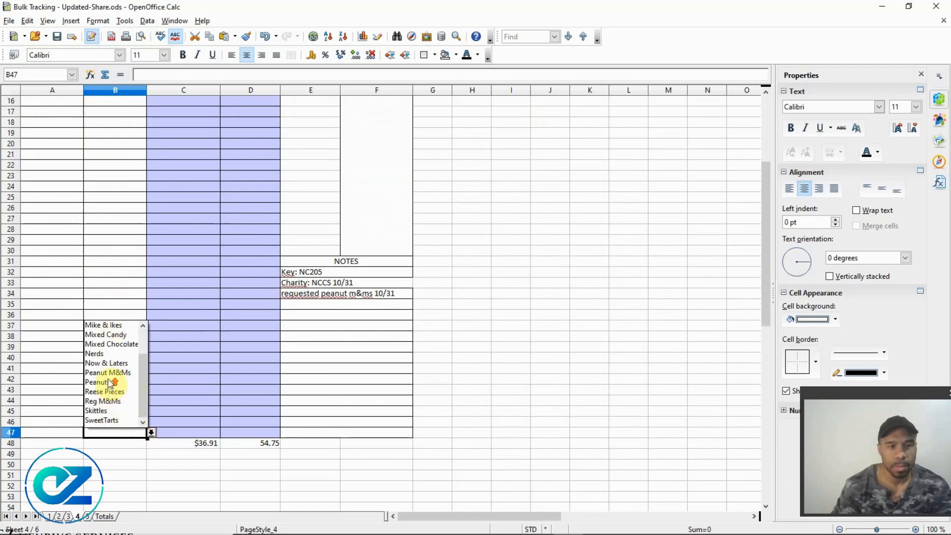
{"action": "scroll", "coordinate": [111, 392], "scroll_direction": "up", "scroll_amount": 1}
{"action": "left_click", "coordinate": [103, 336]}
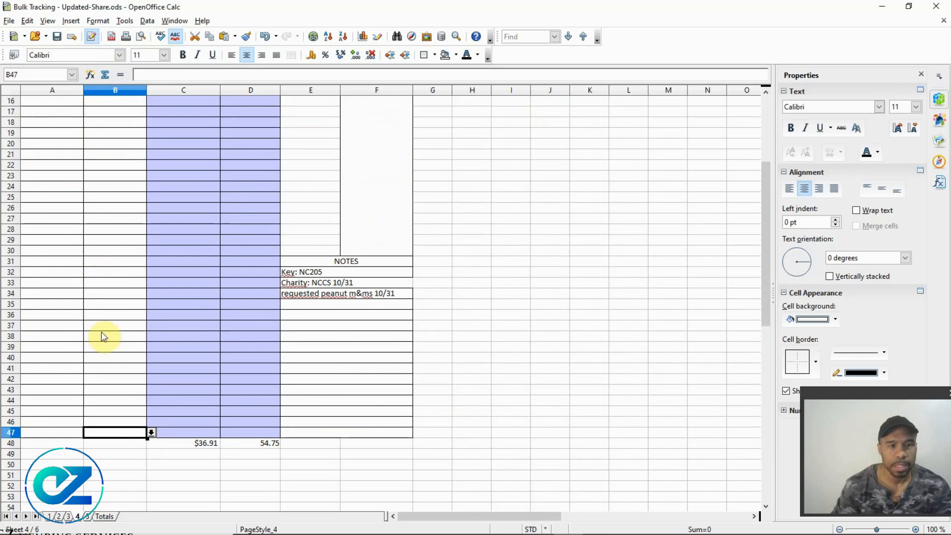
{"action": "left_click", "coordinate": [189, 400]}
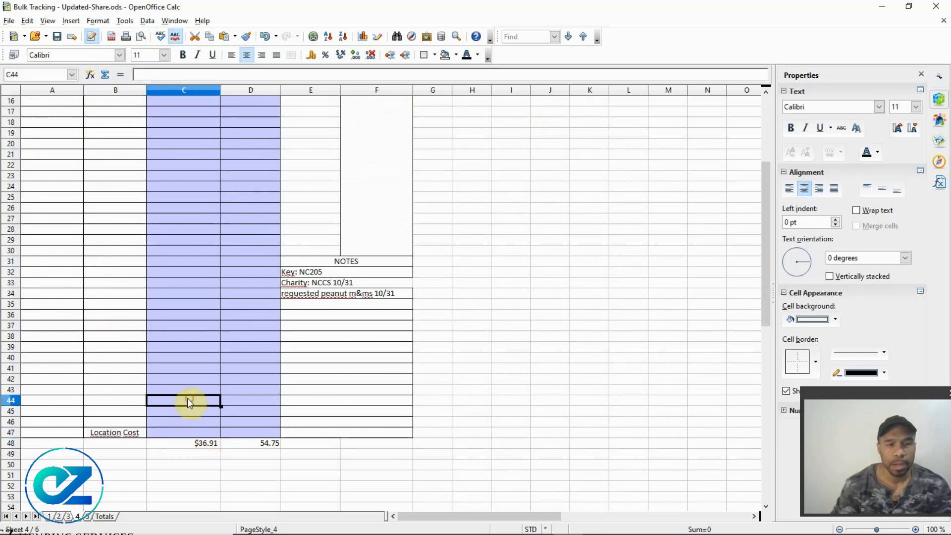
Enter 50 as the Location Cost amount in cell C47 and check the COG and Net figures.
{"action": "scroll", "coordinate": [187, 397], "scroll_direction": "up", "scroll_amount": 5}
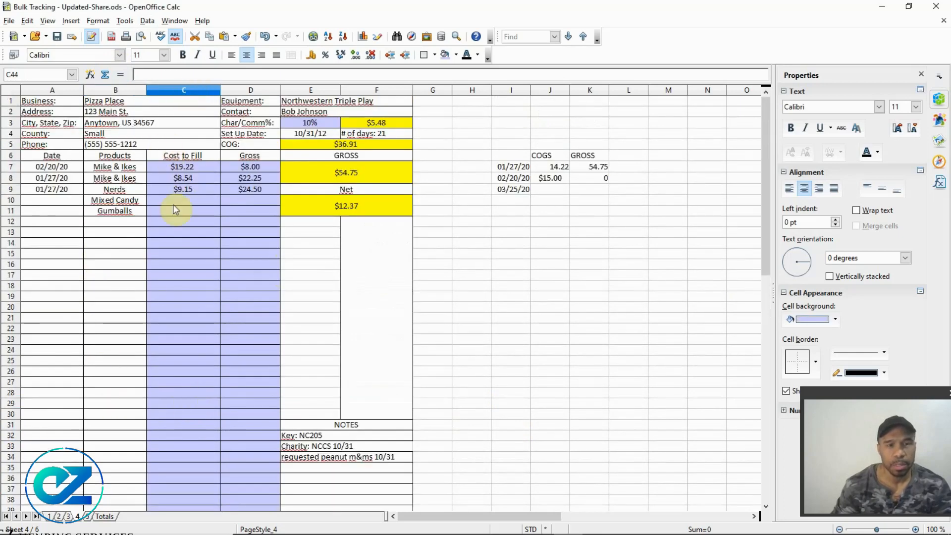
{"action": "scroll", "coordinate": [189, 266], "scroll_direction": "down", "scroll_amount": 4}
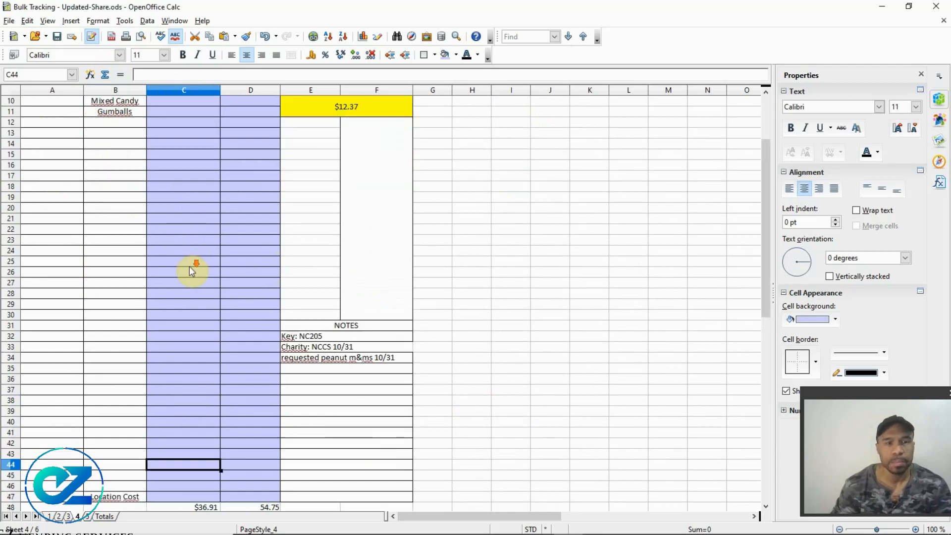
{"action": "left_click", "coordinate": [178, 463]}
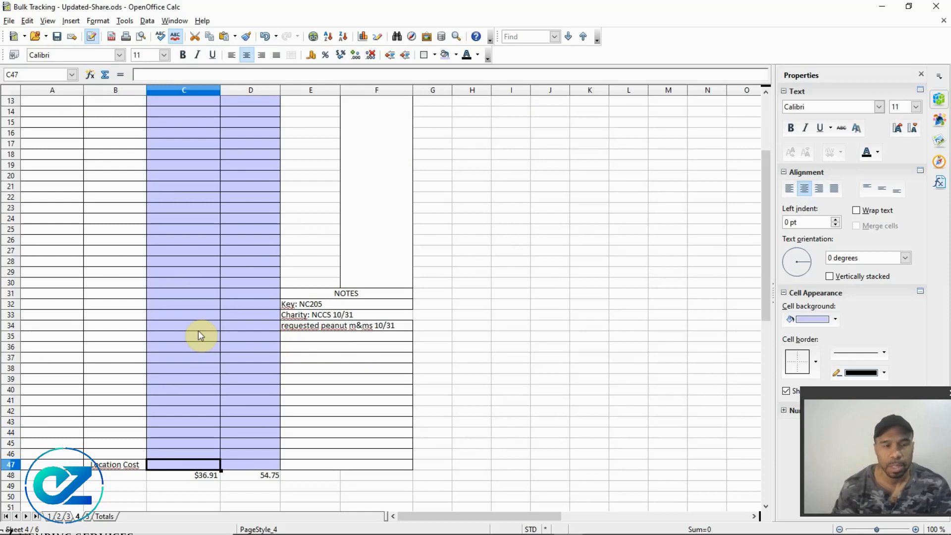
{"action": "type", "text": "5"}
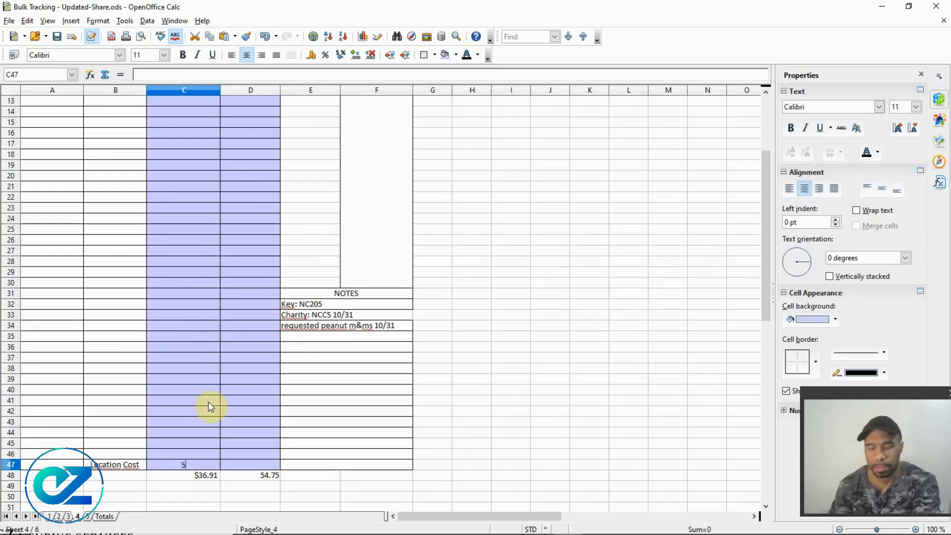
{"action": "type", "text": "0"}
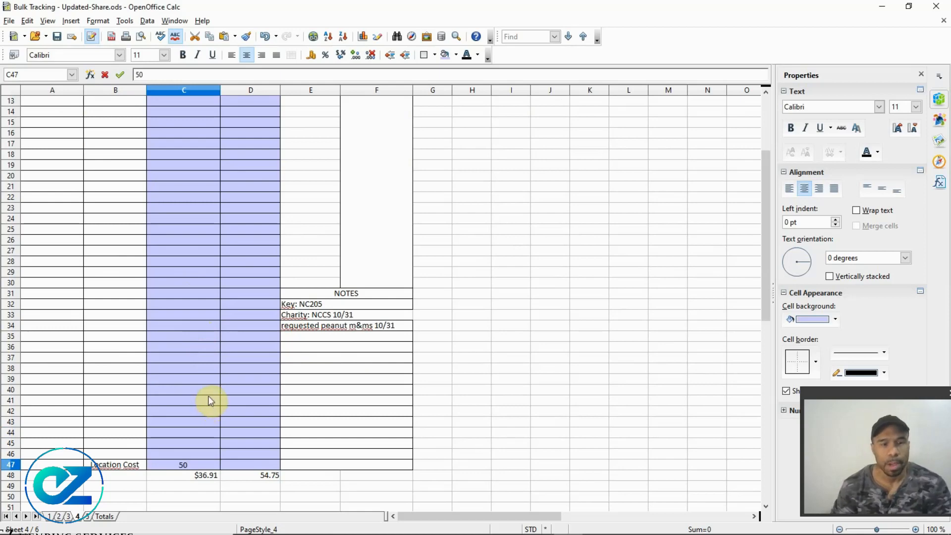
{"action": "key", "text": "Up"}
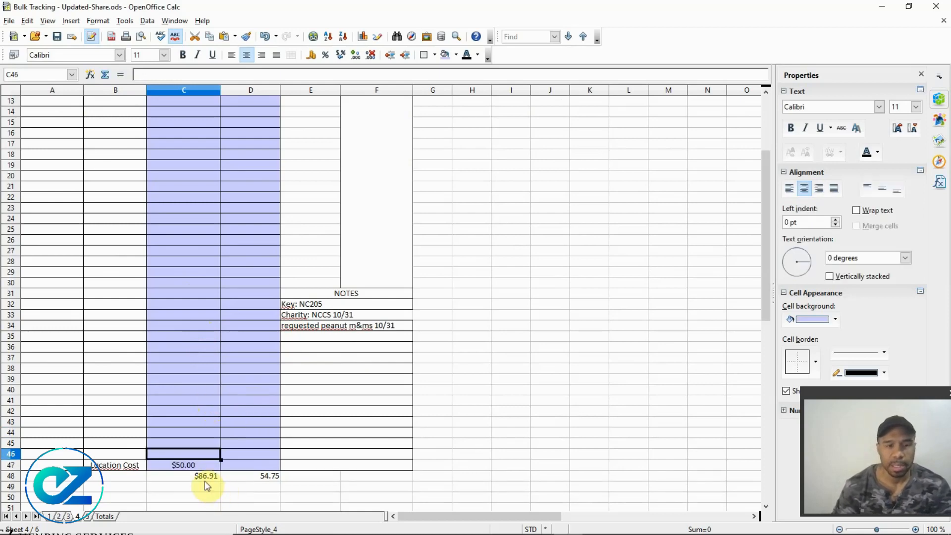
{"action": "scroll", "coordinate": [215, 418], "scroll_direction": "up", "scroll_amount": 4}
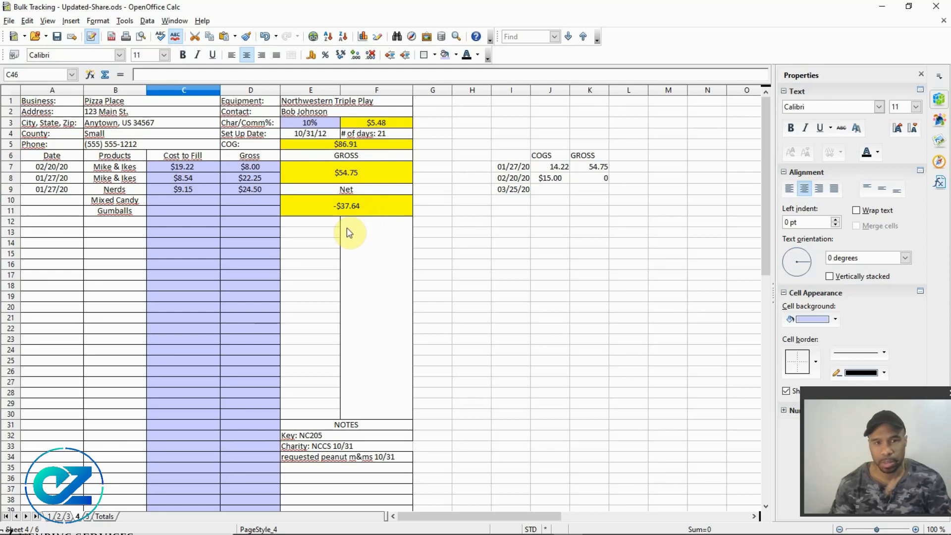
Try a Location Cost amount of 400 in cell C47 and check its effect on the Net figure.
{"action": "scroll", "coordinate": [278, 286], "scroll_direction": "down", "scroll_amount": 5}
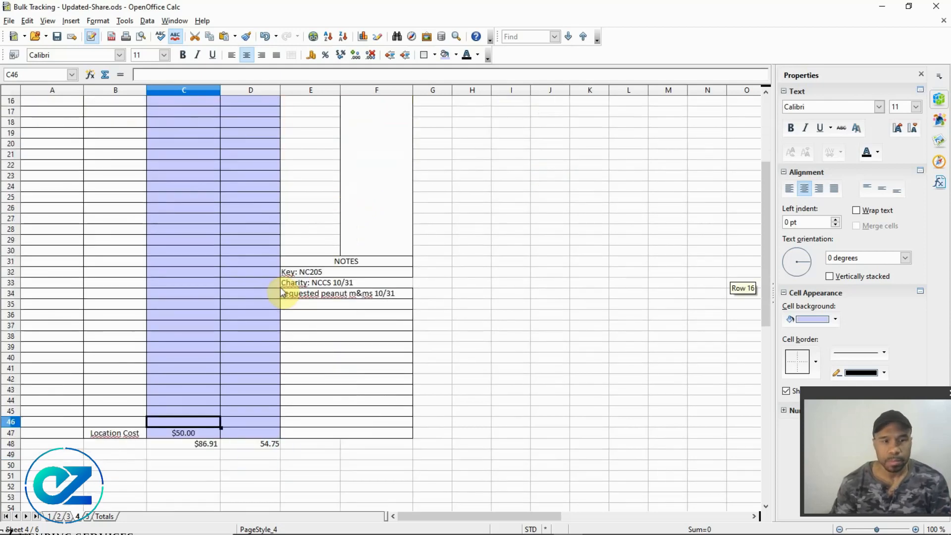
{"action": "left_click", "coordinate": [175, 436]}
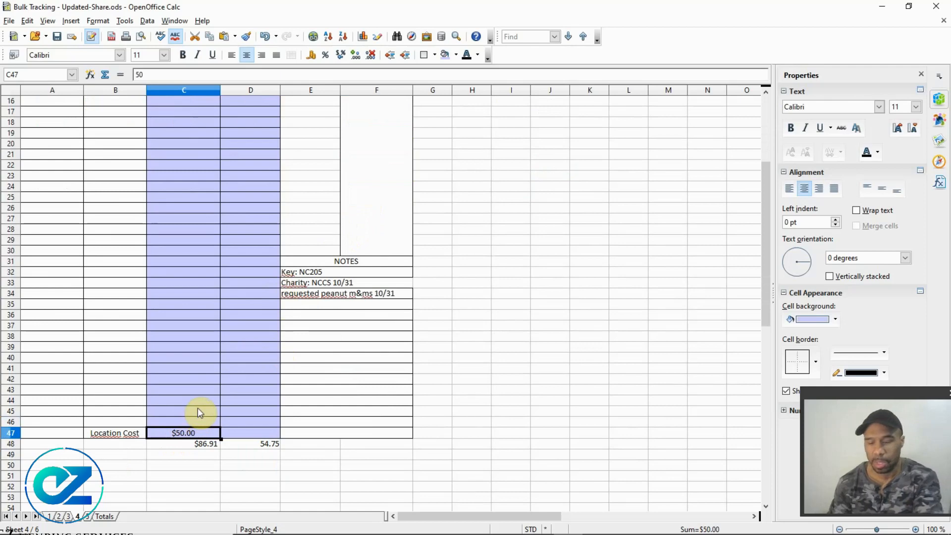
{"action": "type", "text": "4"}
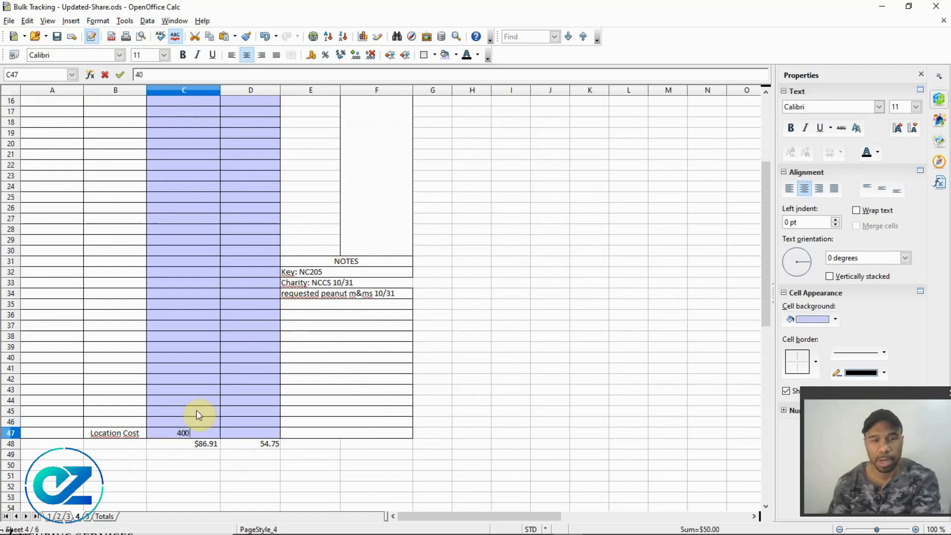
{"action": "key", "text": "Up"}
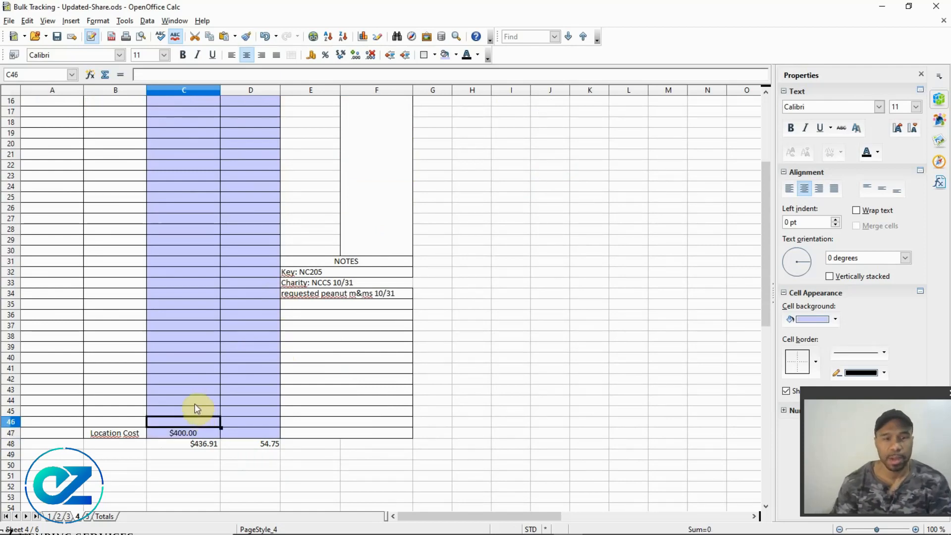
{"action": "scroll", "coordinate": [195, 406], "scroll_direction": "up", "scroll_amount": 5}
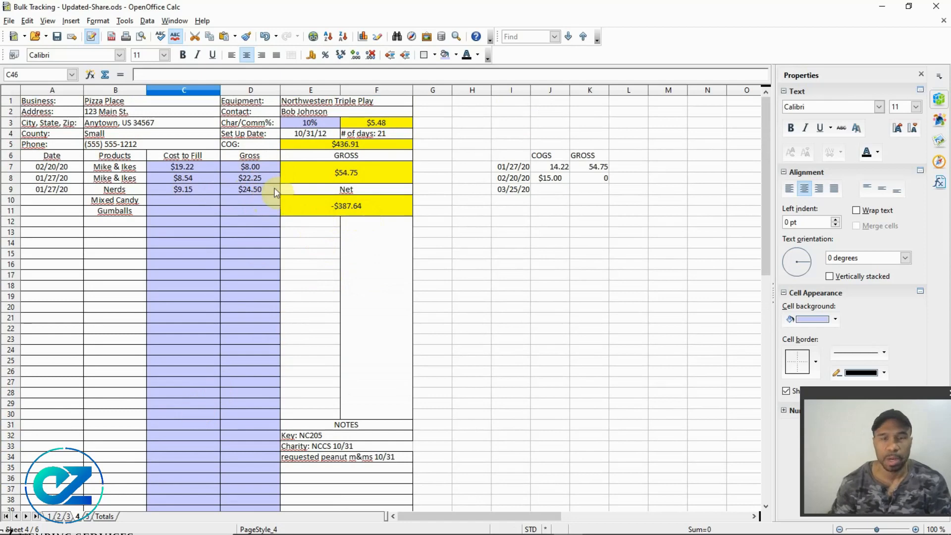
Return the Location Cost amount in cell C47 to 50.
{"action": "scroll", "coordinate": [274, 257], "scroll_direction": "down", "scroll_amount": 4}
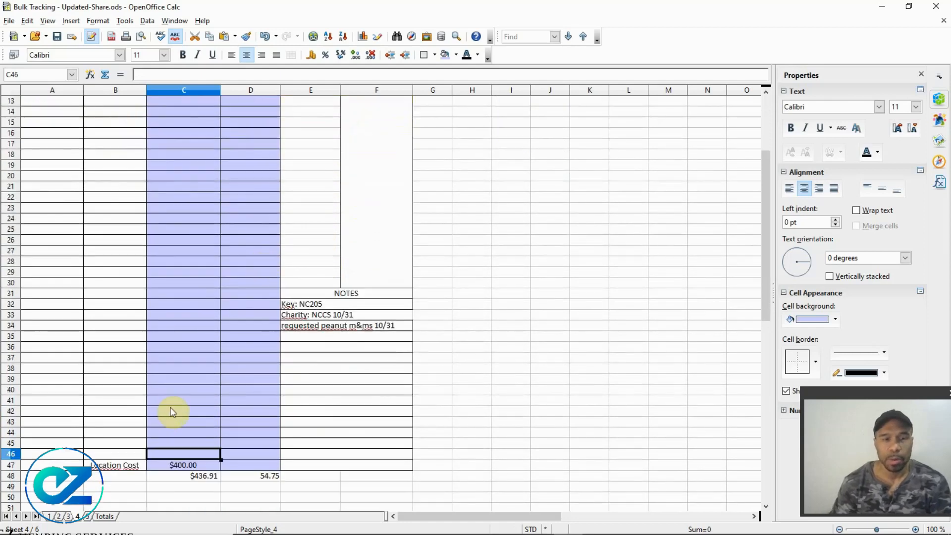
{"action": "left_click", "coordinate": [178, 465]}
{"action": "type", "text": "50"}
{"action": "key", "text": "Return"}
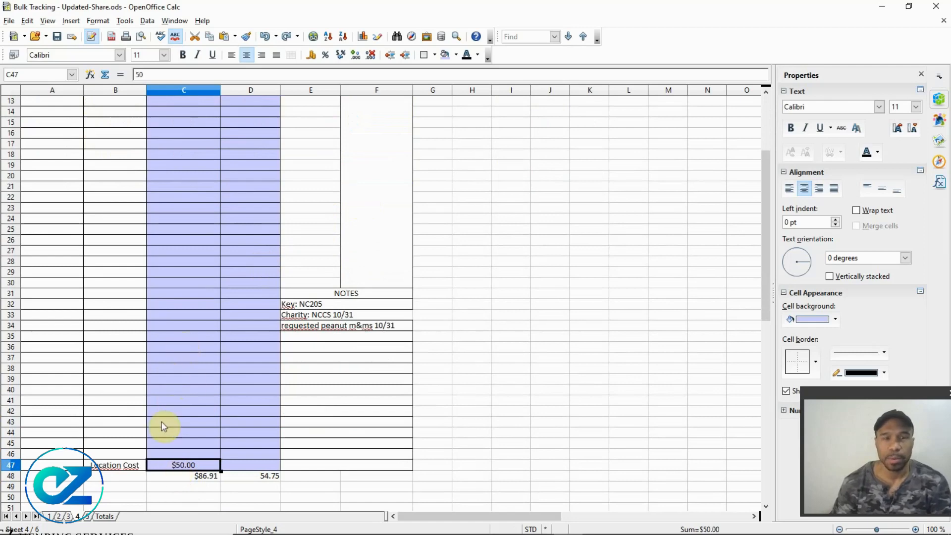
Check the product options in the selection list of cell B47, keeping Location Cost selected.
{"action": "left_click", "coordinate": [112, 466]}
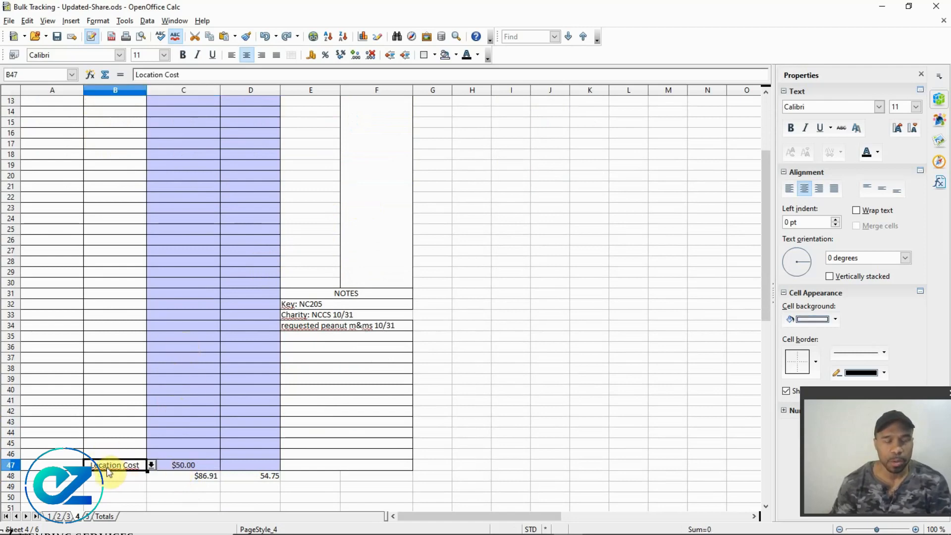
{"action": "left_click", "coordinate": [152, 465]}
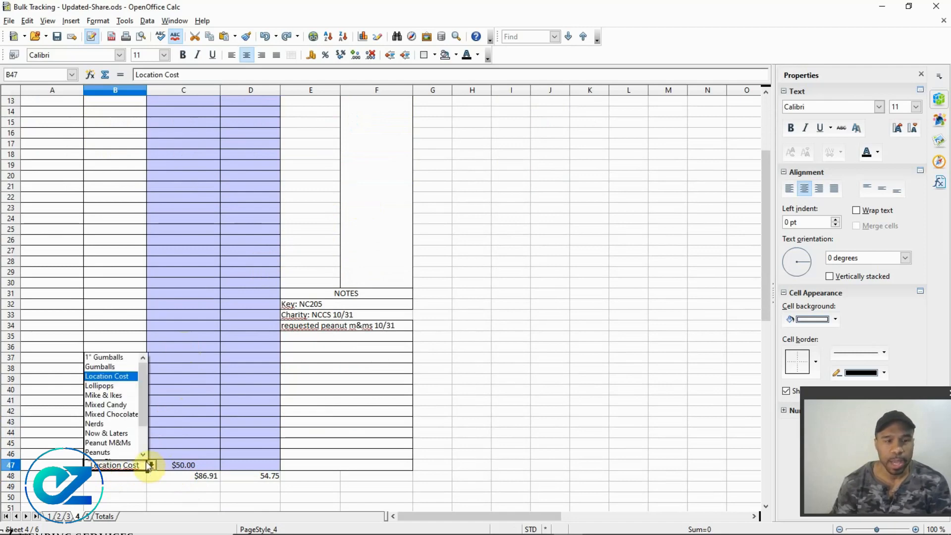
{"action": "scroll", "coordinate": [127, 439], "scroll_direction": "down", "scroll_amount": 1}
{"action": "left_click", "coordinate": [120, 329]}
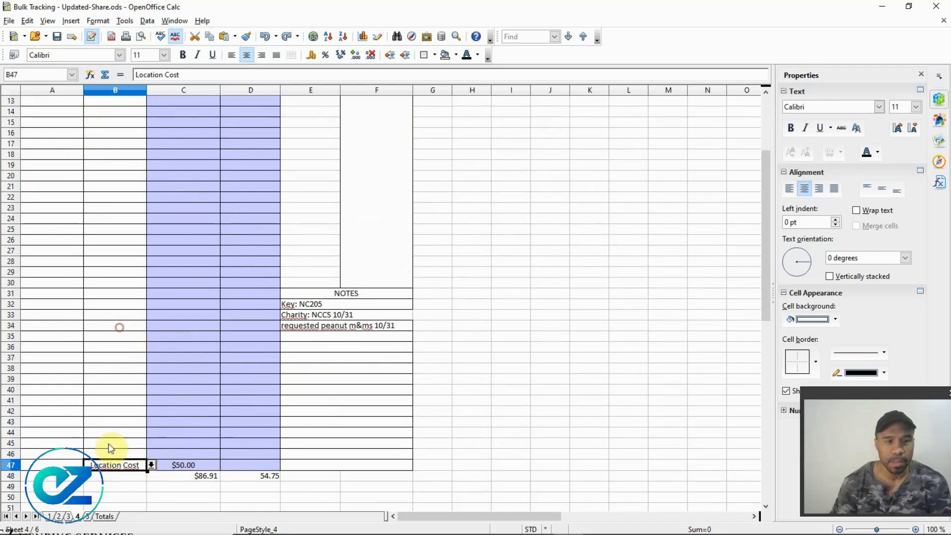
{"action": "left_click", "coordinate": [124, 434]}
{"action": "left_click", "coordinate": [121, 466]}
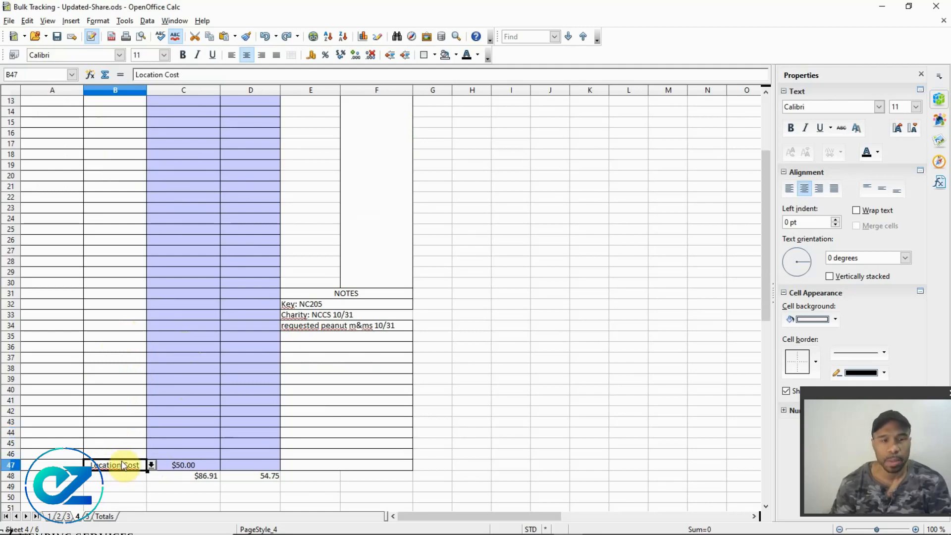
Review the location cost in cell C47, the Cost to Fill and Gross entries, and the Net formula in cell E10.
{"action": "left_click", "coordinate": [190, 467]}
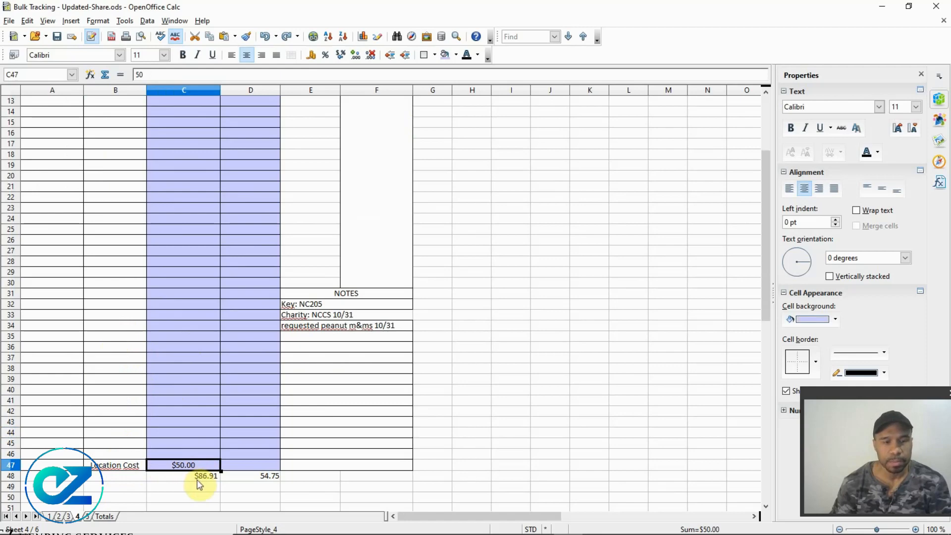
{"action": "scroll", "coordinate": [199, 483], "scroll_direction": "up", "scroll_amount": 4}
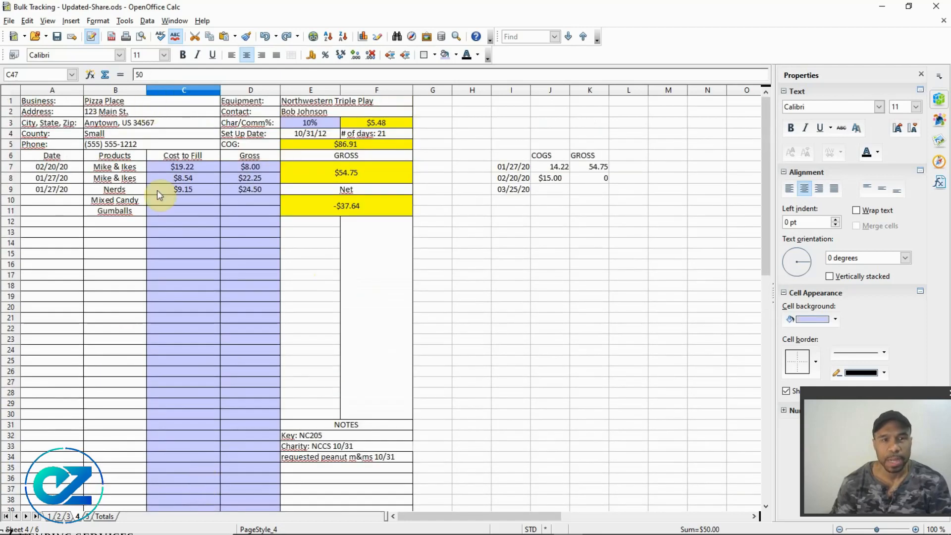
{"action": "left_click", "coordinate": [178, 192]}
{"action": "left_click", "coordinate": [183, 209]}
{"action": "left_click", "coordinate": [180, 180]}
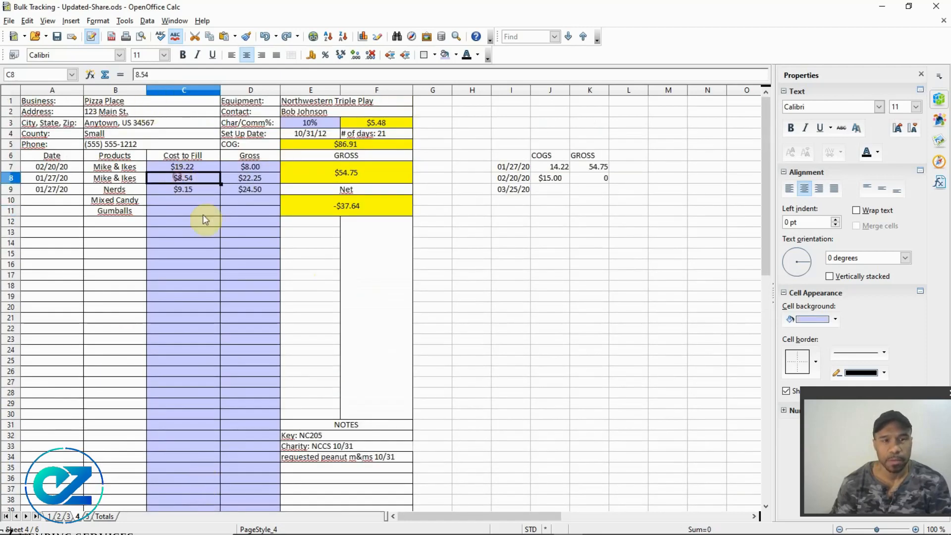
{"action": "left_click", "coordinate": [239, 201]}
{"action": "left_click", "coordinate": [258, 224]}
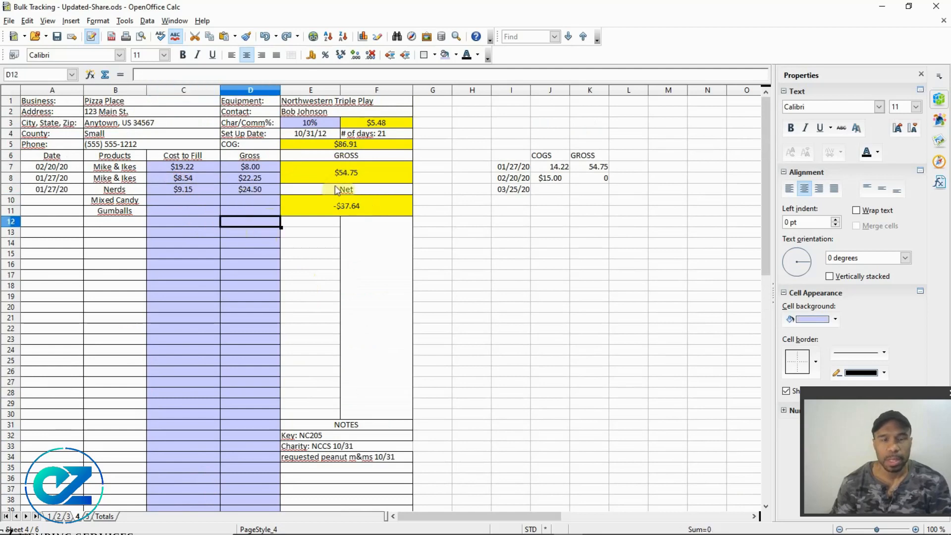
{"action": "left_click", "coordinate": [345, 203]}
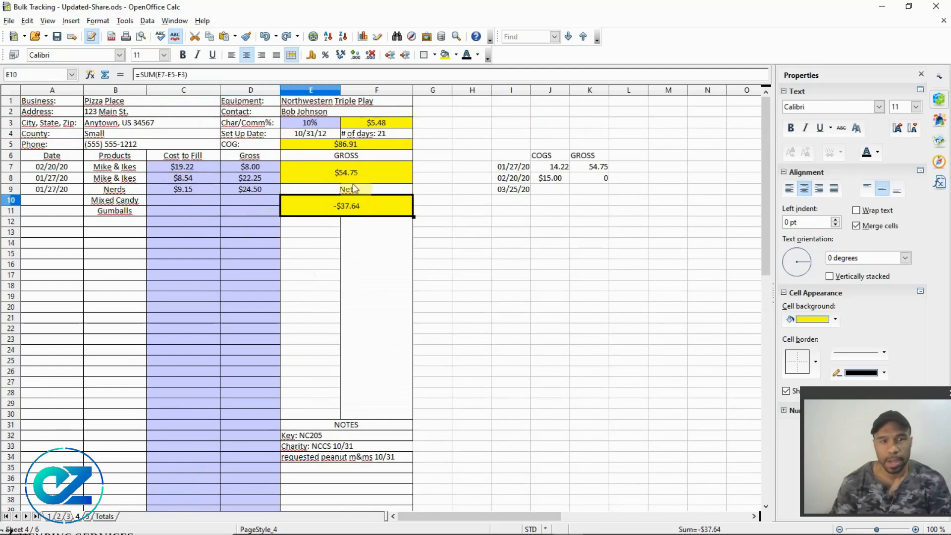